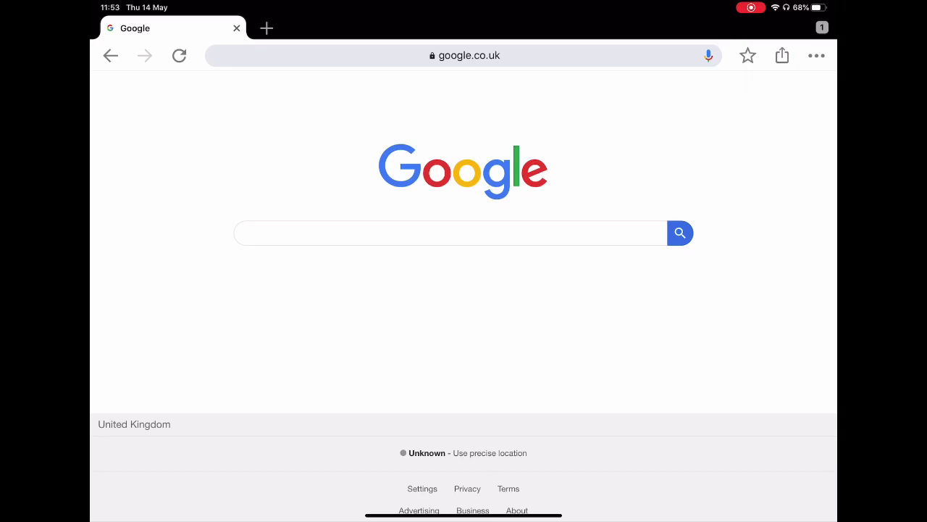
Step: Search Google for 'purple mash' using the suggestion from the typed 'purpke'
left_click(449, 232)
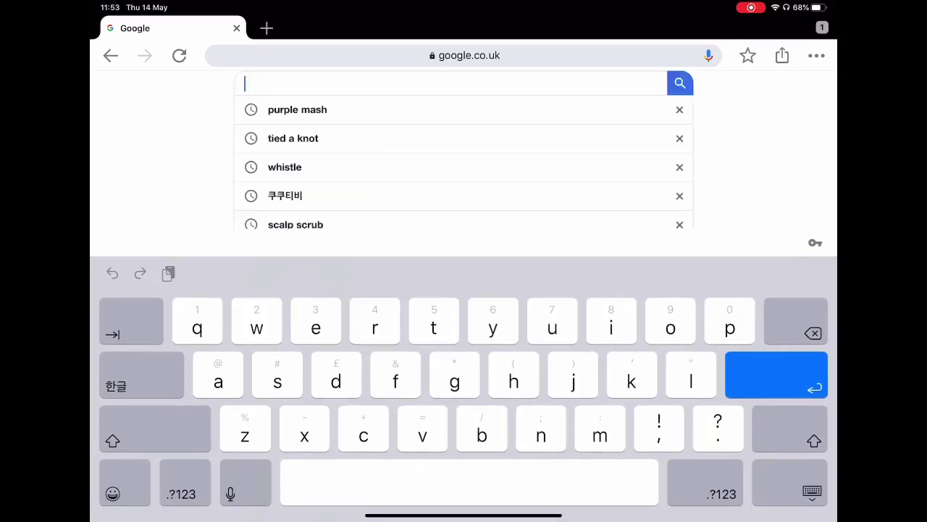
type("purpke")
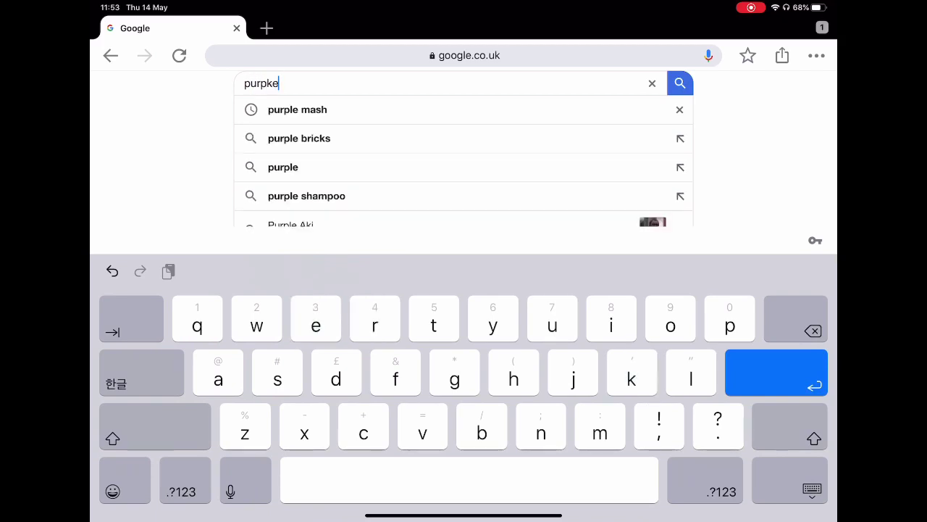
left_click(297, 109)
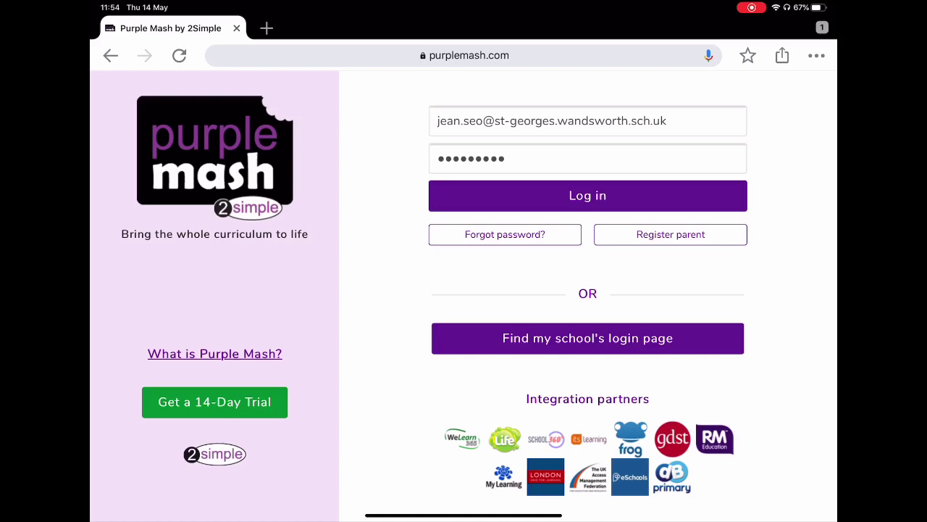
Step: In the school finder, set the Local Authority filter to Wandsworth
left_click(588, 338)
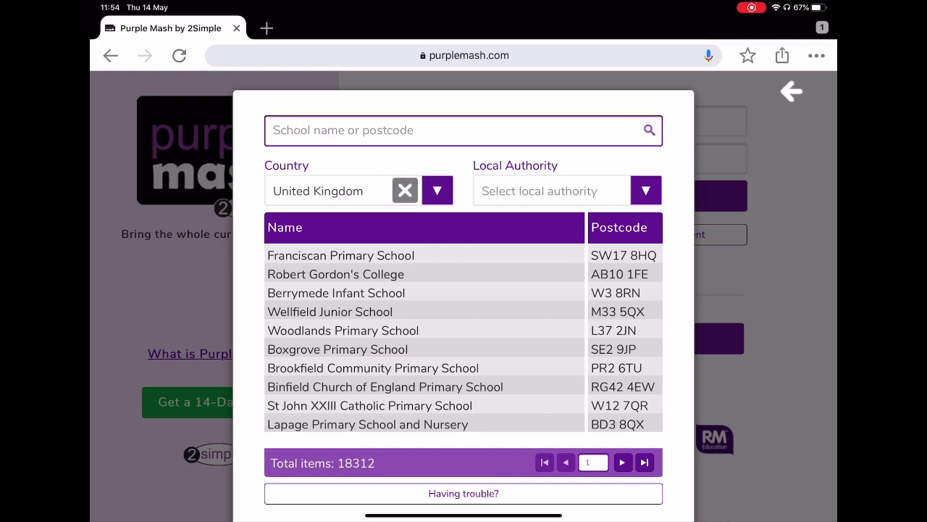
left_click(567, 191)
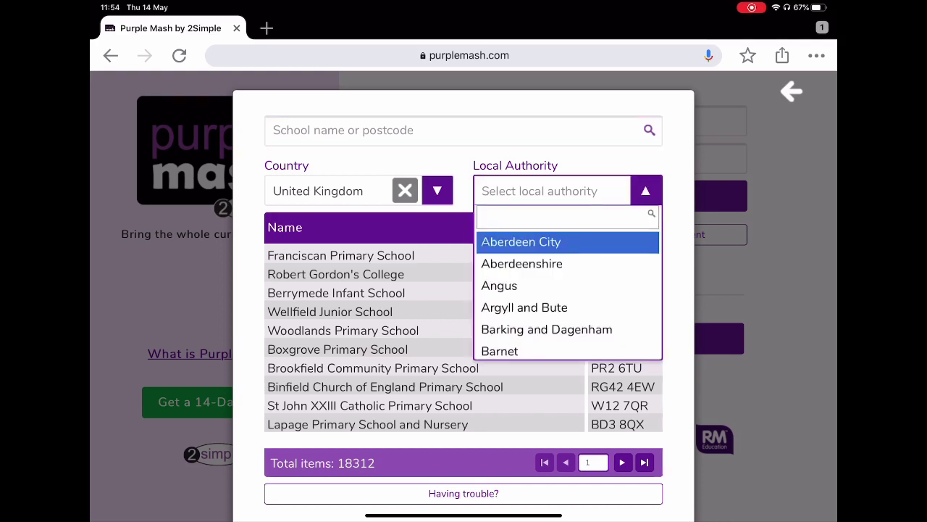
type("wand")
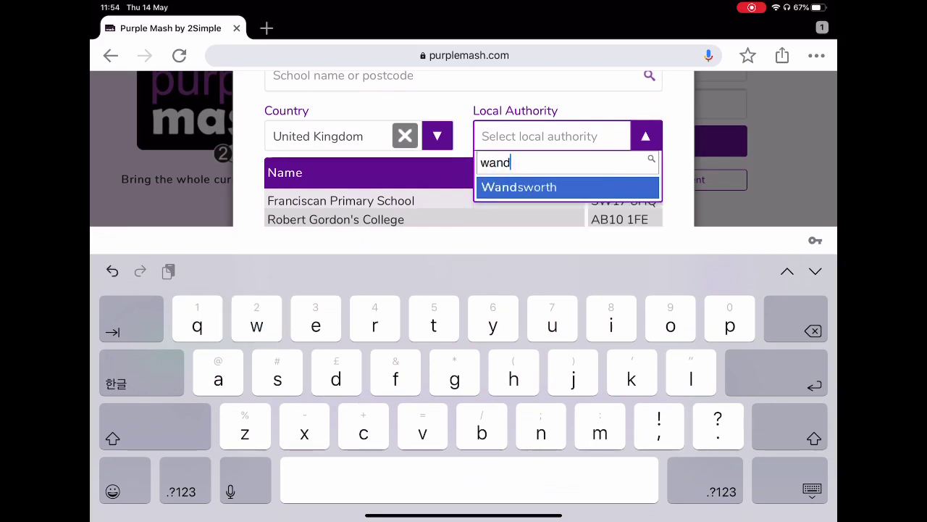
type("swor")
key("Return")
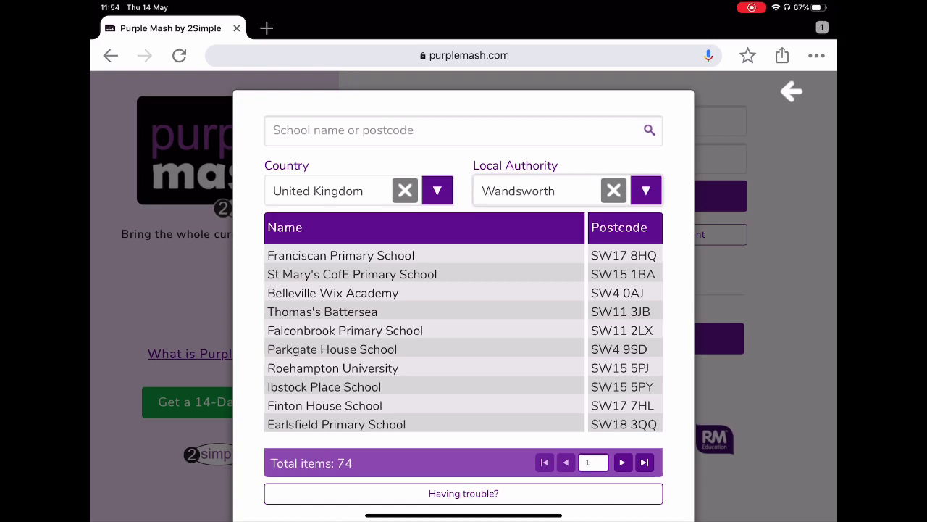
Step: On the last page of Wandsworth schools, choose St George's CofE Primary School and open its portal
left_click(644, 462)
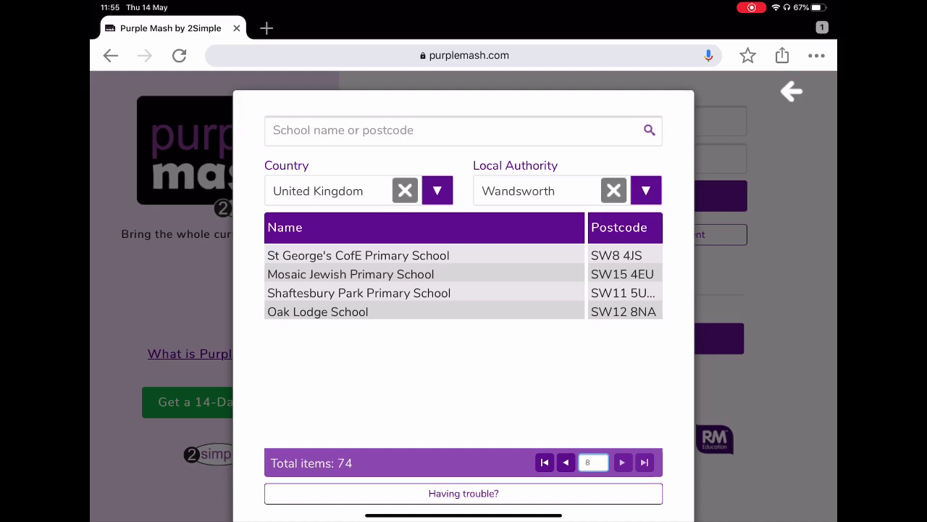
left_click(358, 255)
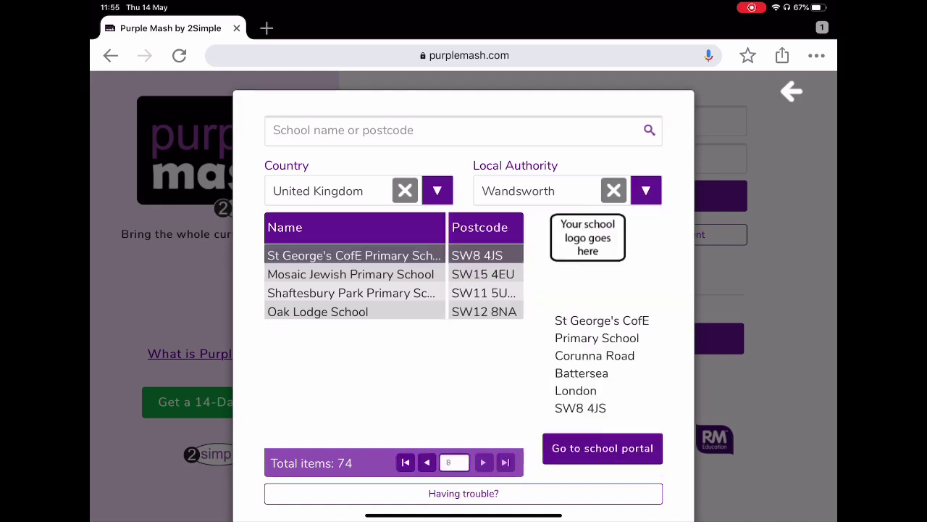
left_click(602, 447)
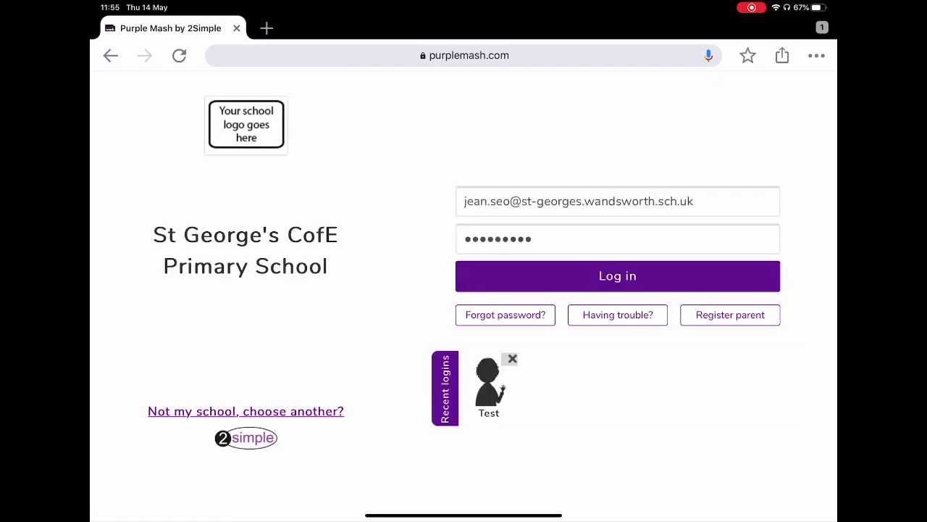
Step: Delete the pre-filled username and password from the login form
left_click(617, 200)
key("BackSpace")
key("BackSpace")
key("BackSpace")
key("BackSpace")
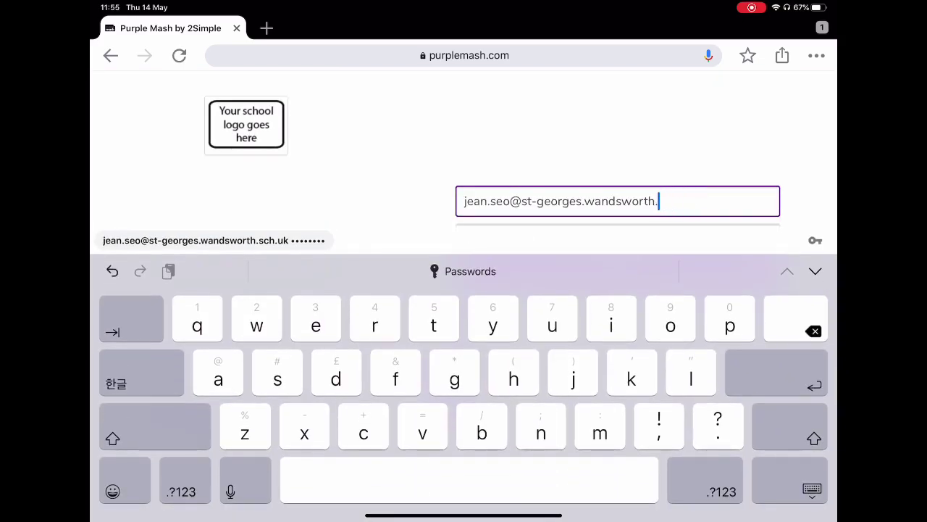
key("BackSpace")
key("BackSpace")
key("BackSpace")
key("BackSpace")
key("BackSpace")
key("BackSpace")
key("BackSpace")
key("BackSpace")
key("BackSpace")
key("BackSpace")
key("BackSpace")
key("BackSpace")
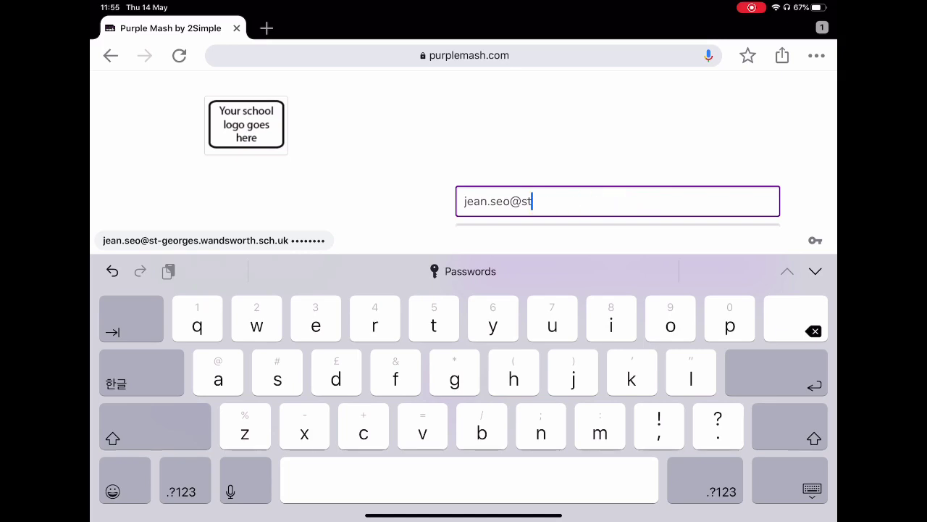
key("BackSpace")
key("BackSpace")
key("BackSpace")
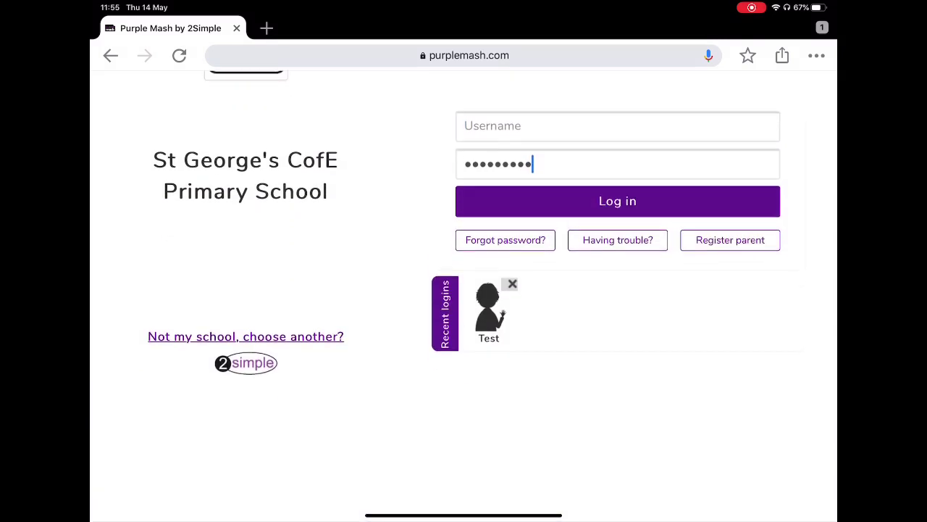
key("BackSpace")
key("BackSpace")
key("BackSpace")
key("BackSpace")
key("BackSpace")
key("BackSpace")
key("BackSpace")
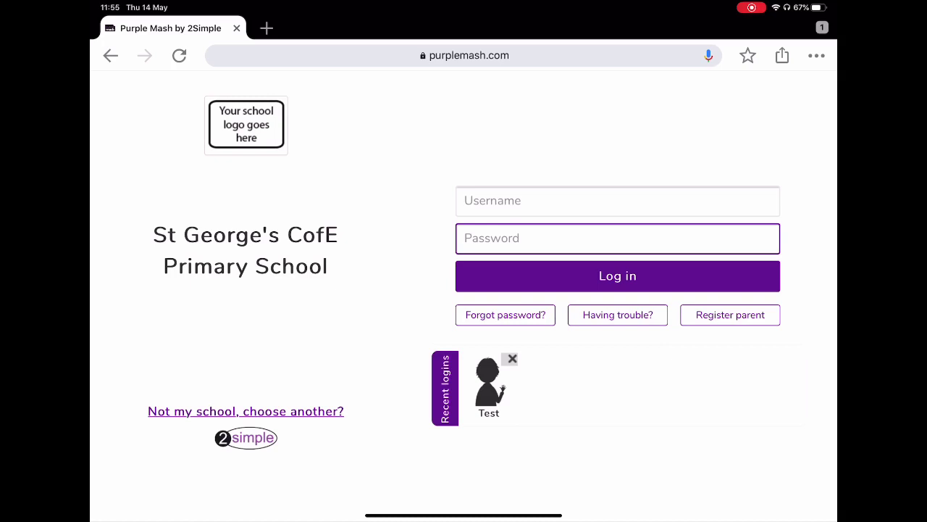
left_click(730, 315)
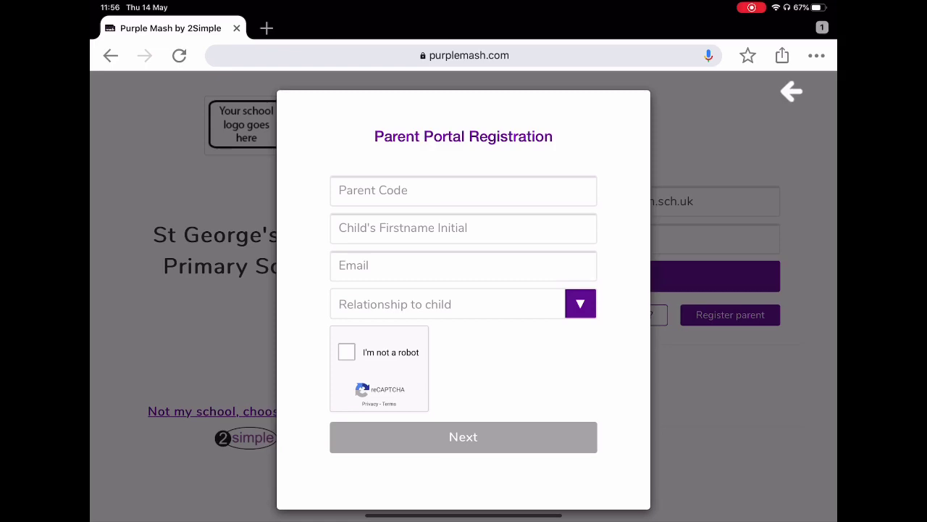
left_click(791, 90)
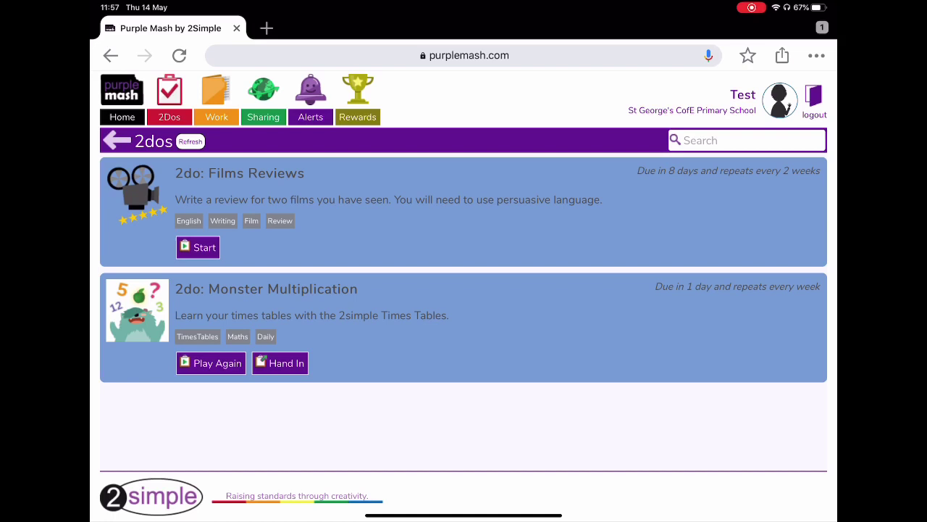
left_click(310, 117)
left_click(357, 117)
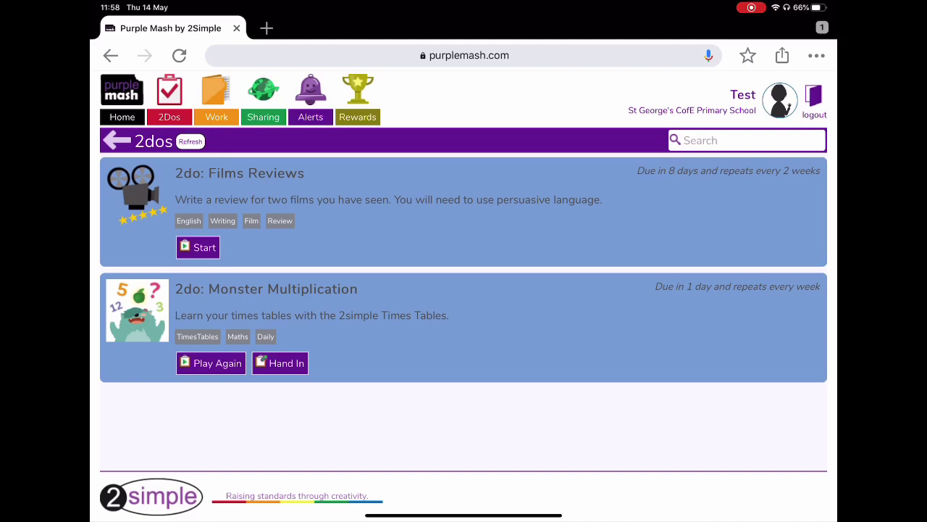
Step: Open the Work area and browse the Class folder and its Test Run subfolder
left_click(216, 116)
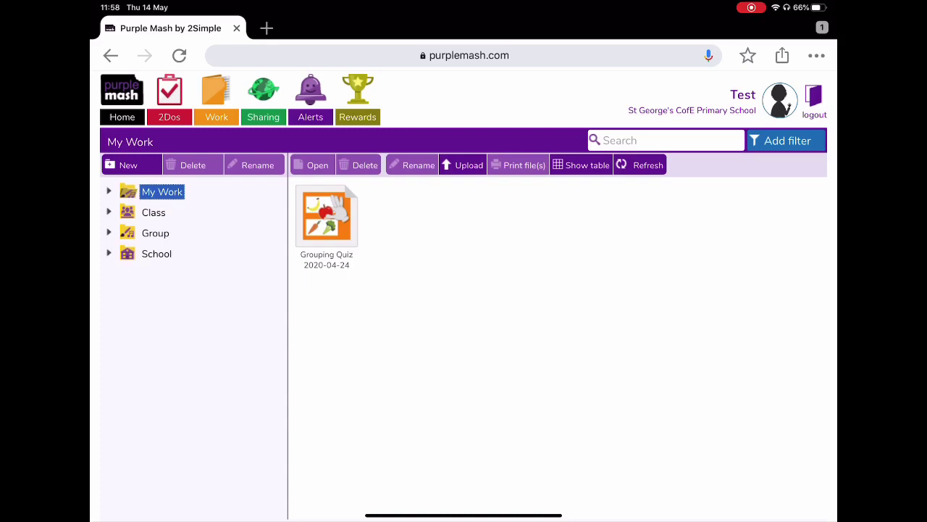
left_click(154, 212)
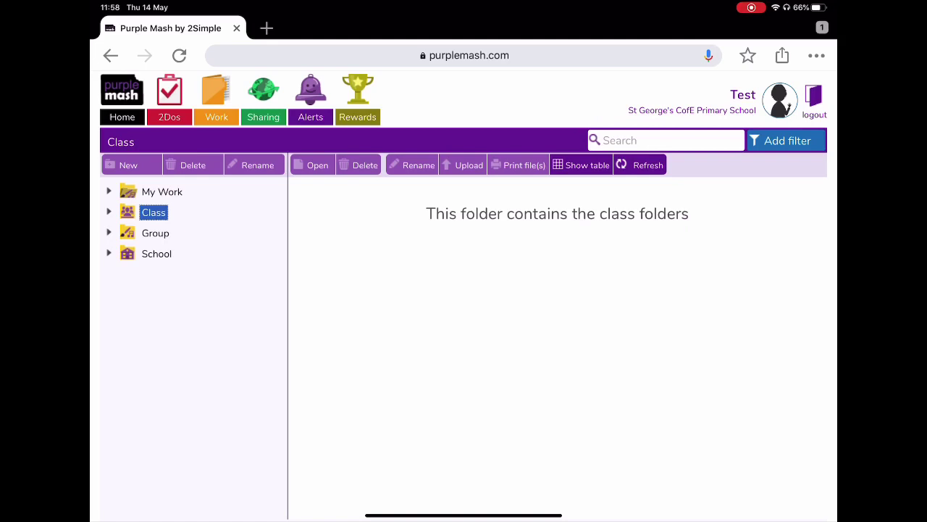
left_click(109, 213)
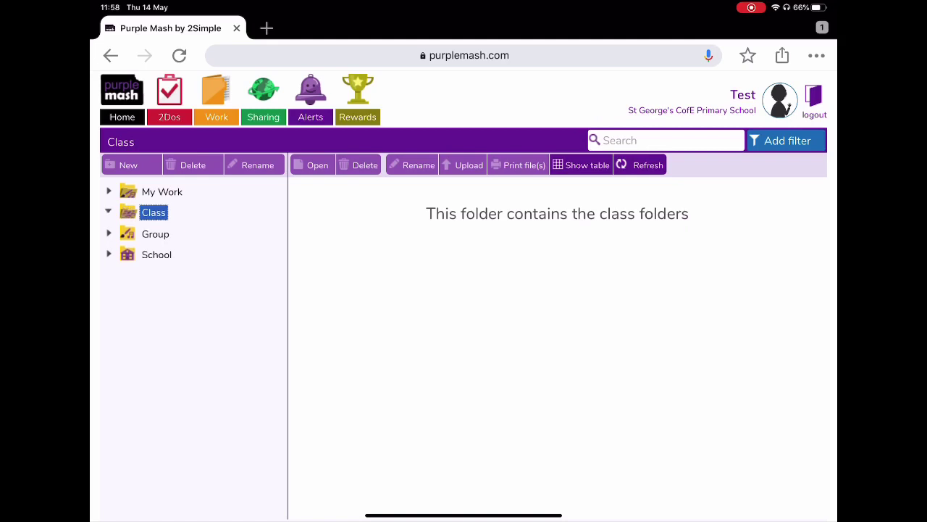
left_click(171, 233)
left_click(118, 233)
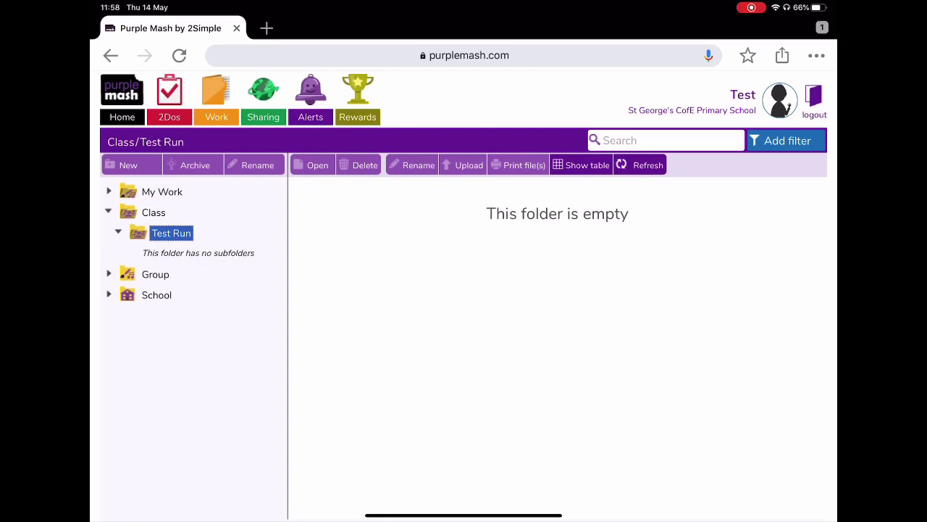
left_click(118, 233)
left_click(153, 212)
Step: Browse the Group folder's Circle (T) and Triangle subfolders, then return to My Work
left_click(155, 274)
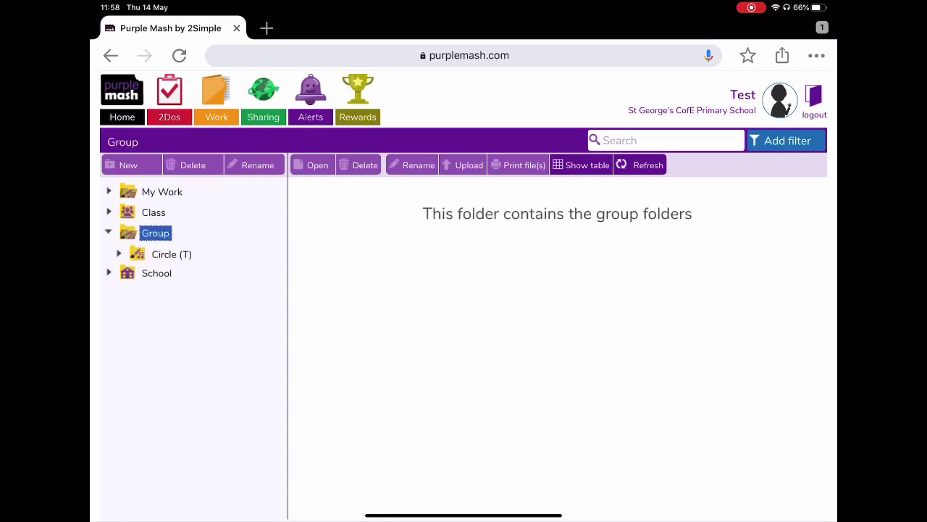
left_click(171, 254)
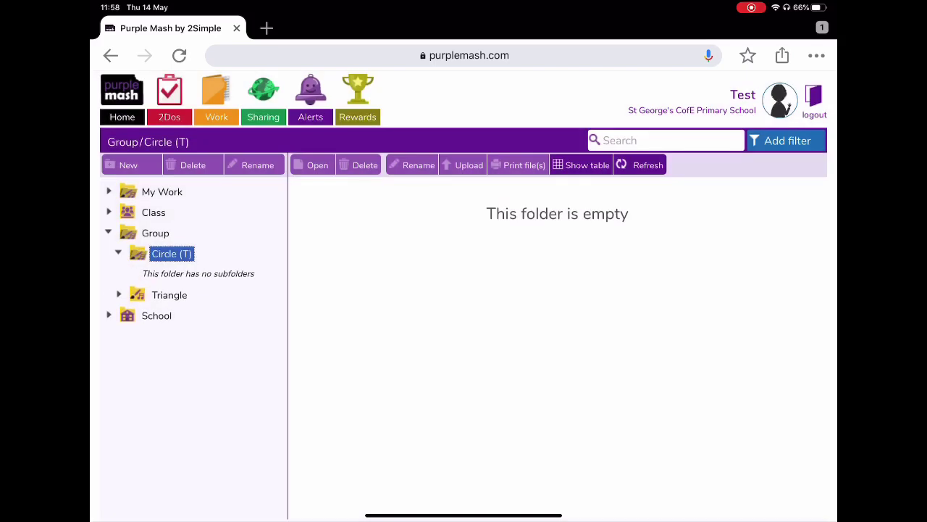
left_click(169, 295)
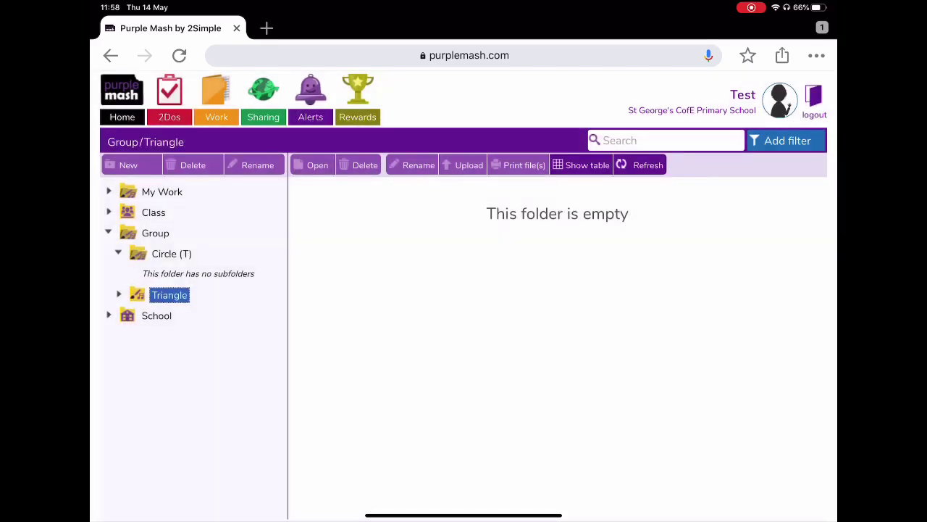
left_click(118, 254)
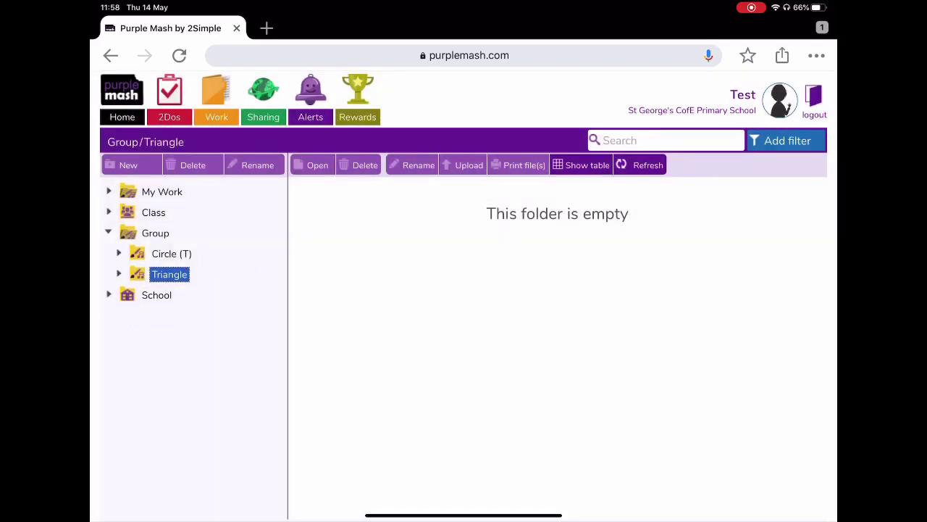
left_click(155, 233)
left_click(162, 191)
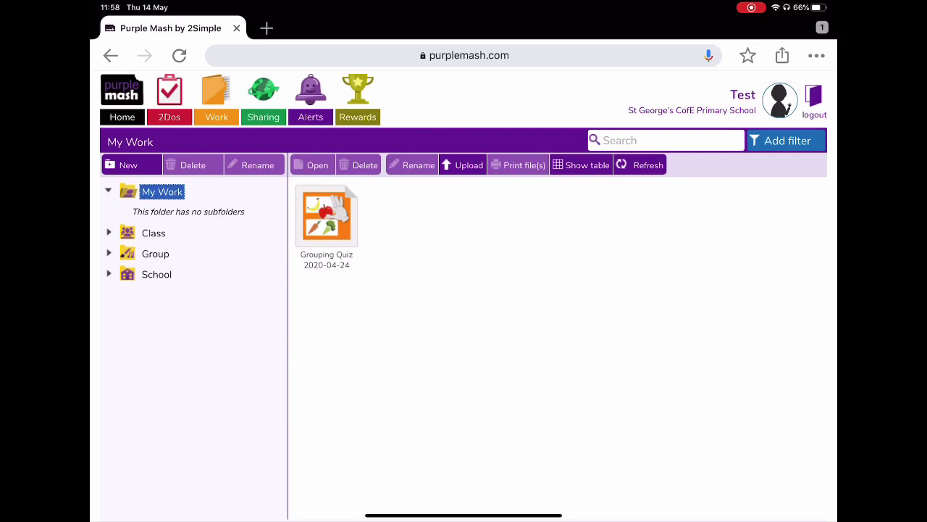
Step: Collapse the My Work folder in the folder tree
left_click(108, 190)
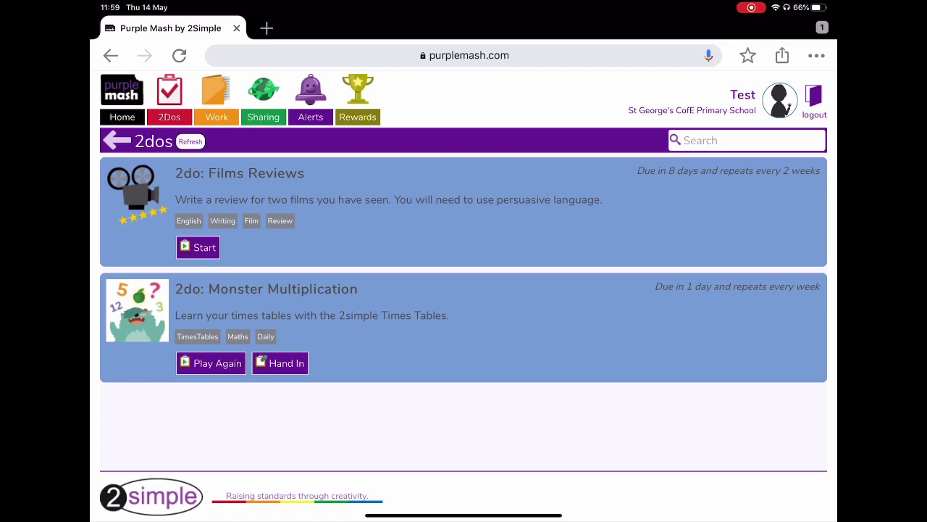
Step: Go to the Purple Mash Home page from the top navigation bar
left_click(116, 141)
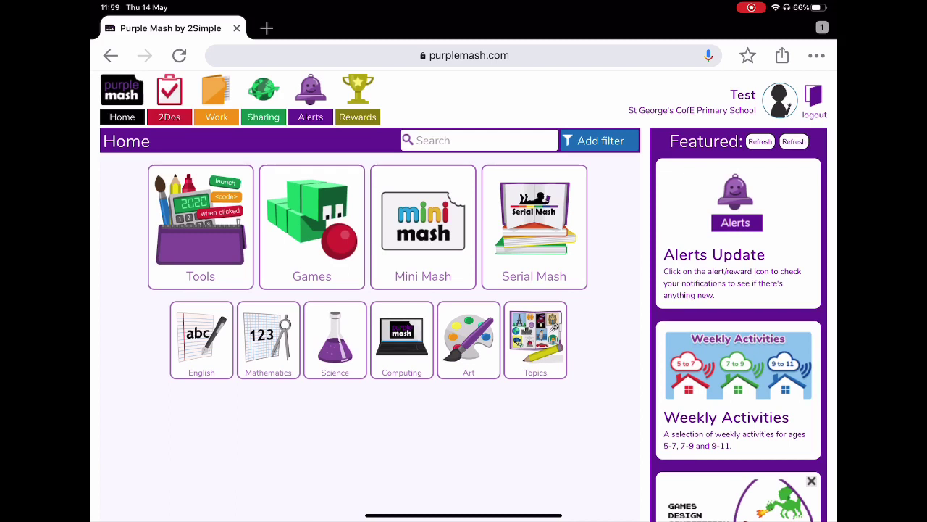